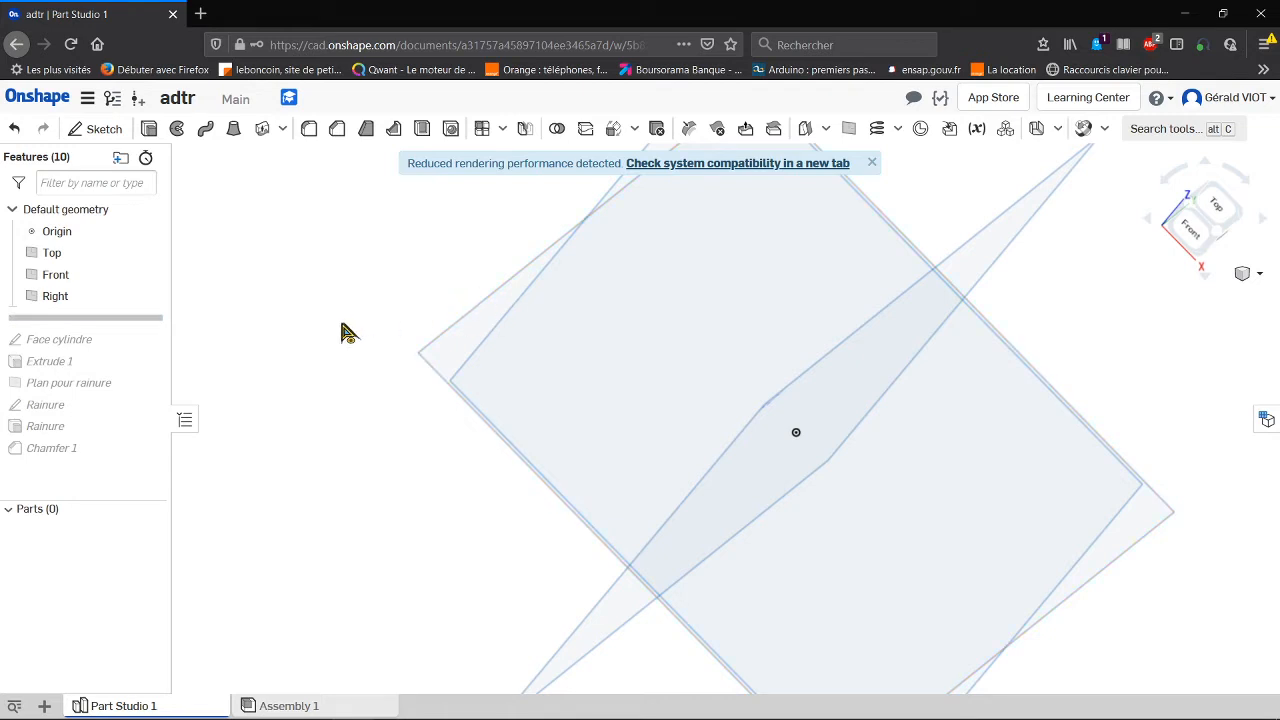
- Roll the feature history forward past the Face cylindre sketch and inspect its sketch plane and circle dimension
right_drag(350, 325, 372, 410)
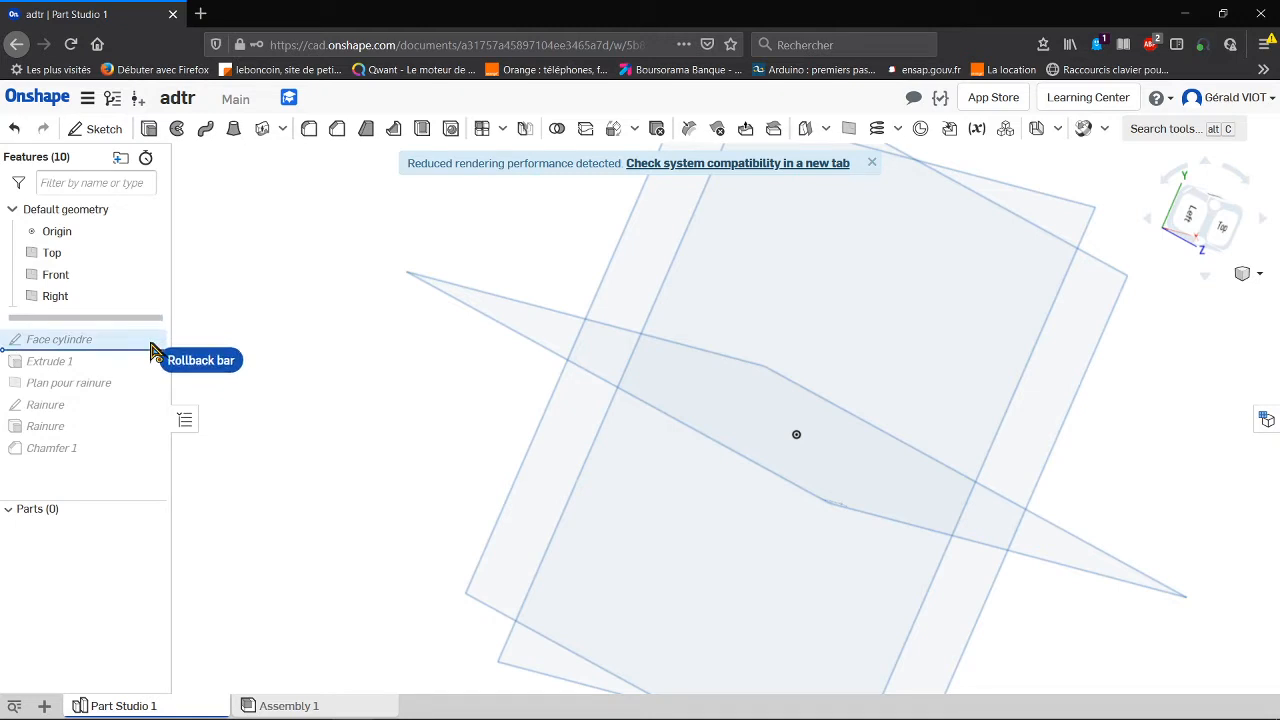
click(155, 350)
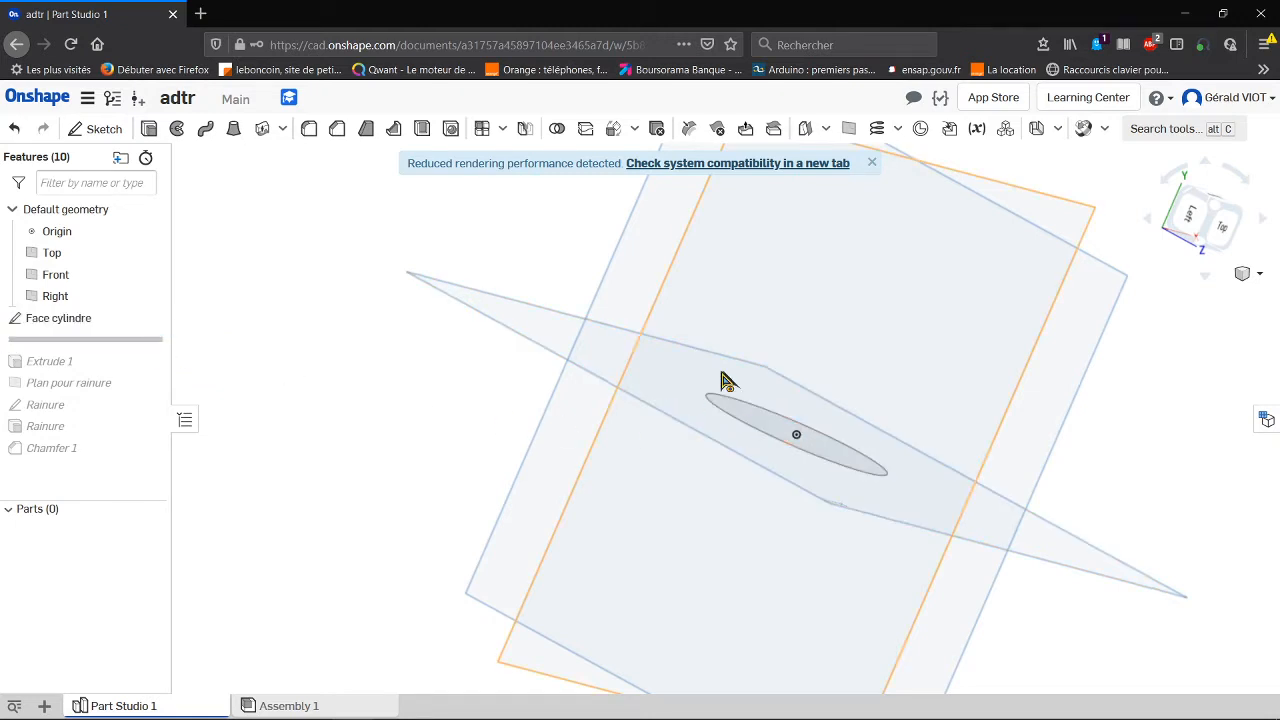
right_drag(725, 380, 758, 320)
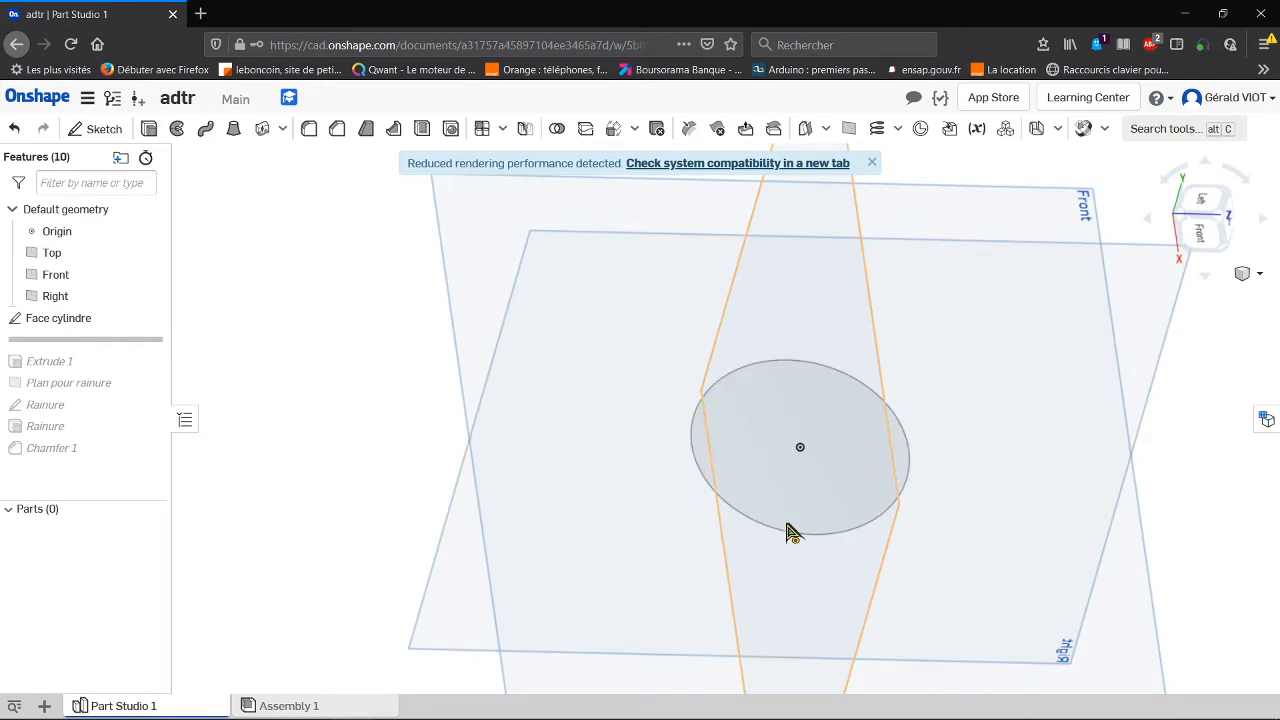
right_click(55, 324)
click(74, 353)
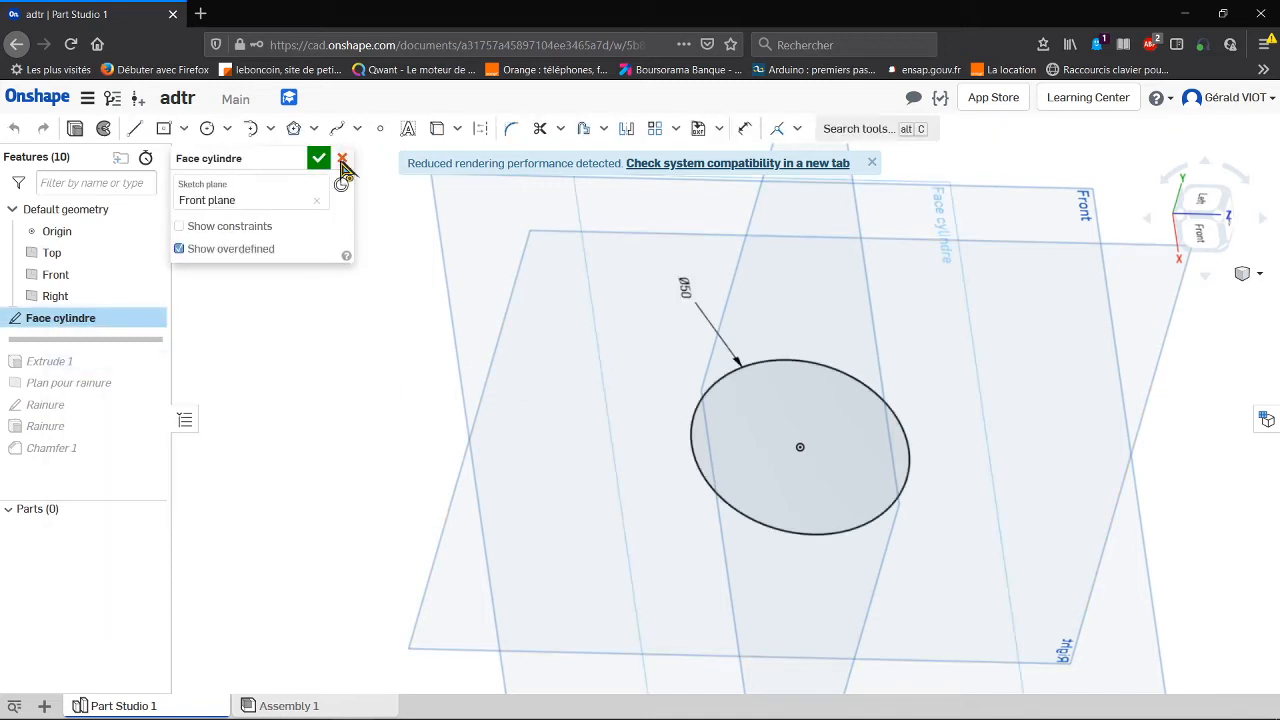
click(342, 163)
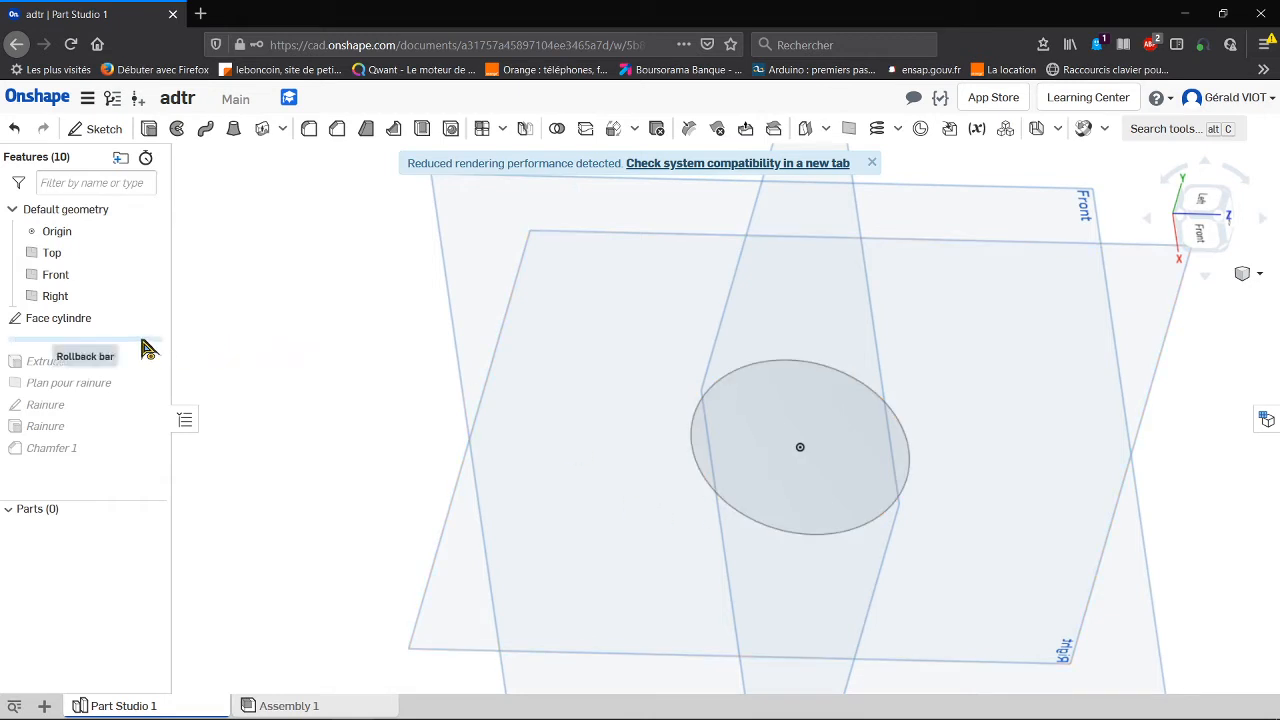
- Roll the feature history forward past Extrude 1 and review the cylinder's extrusion type and depth settings
drag(145, 377, 134, 374)
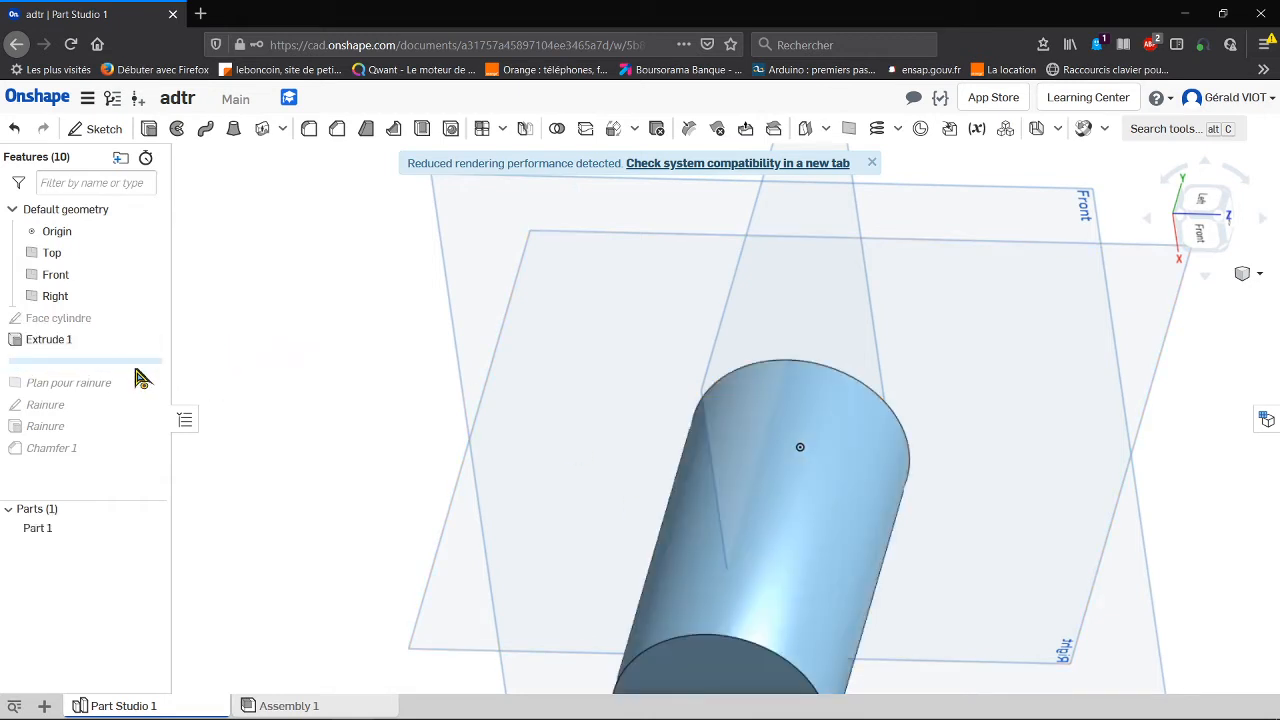
right_click(63, 342)
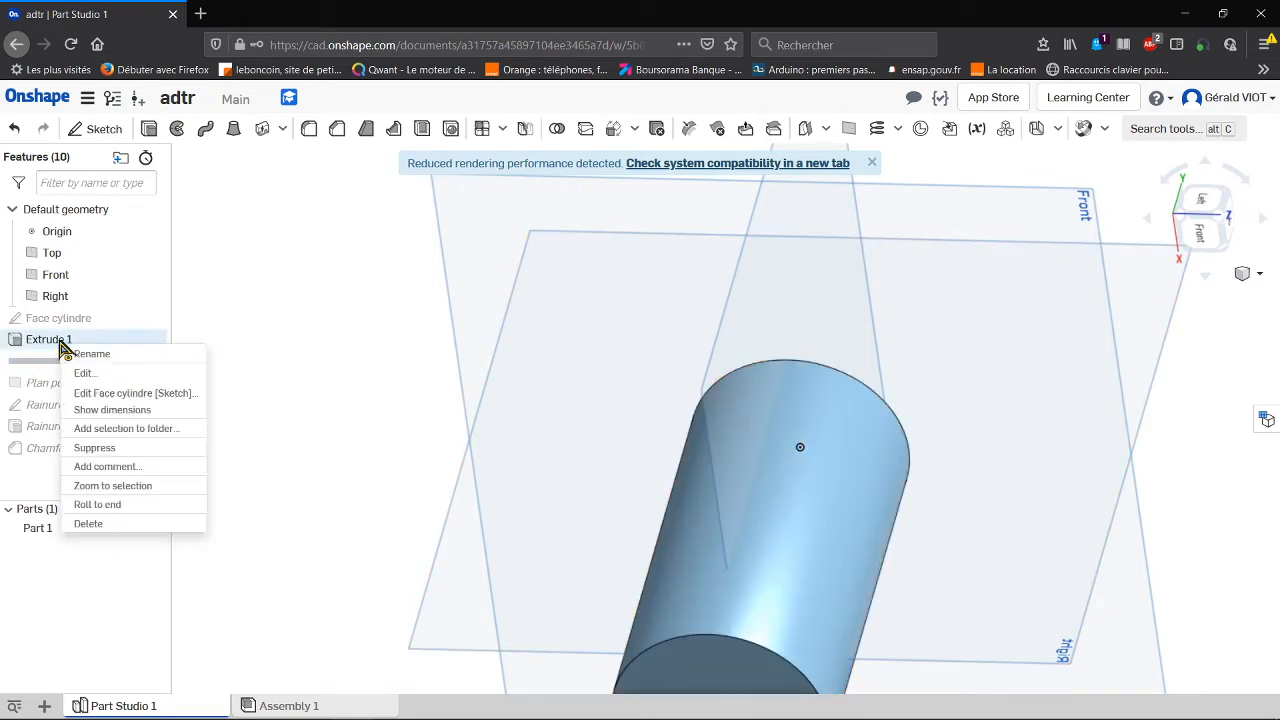
click(143, 371)
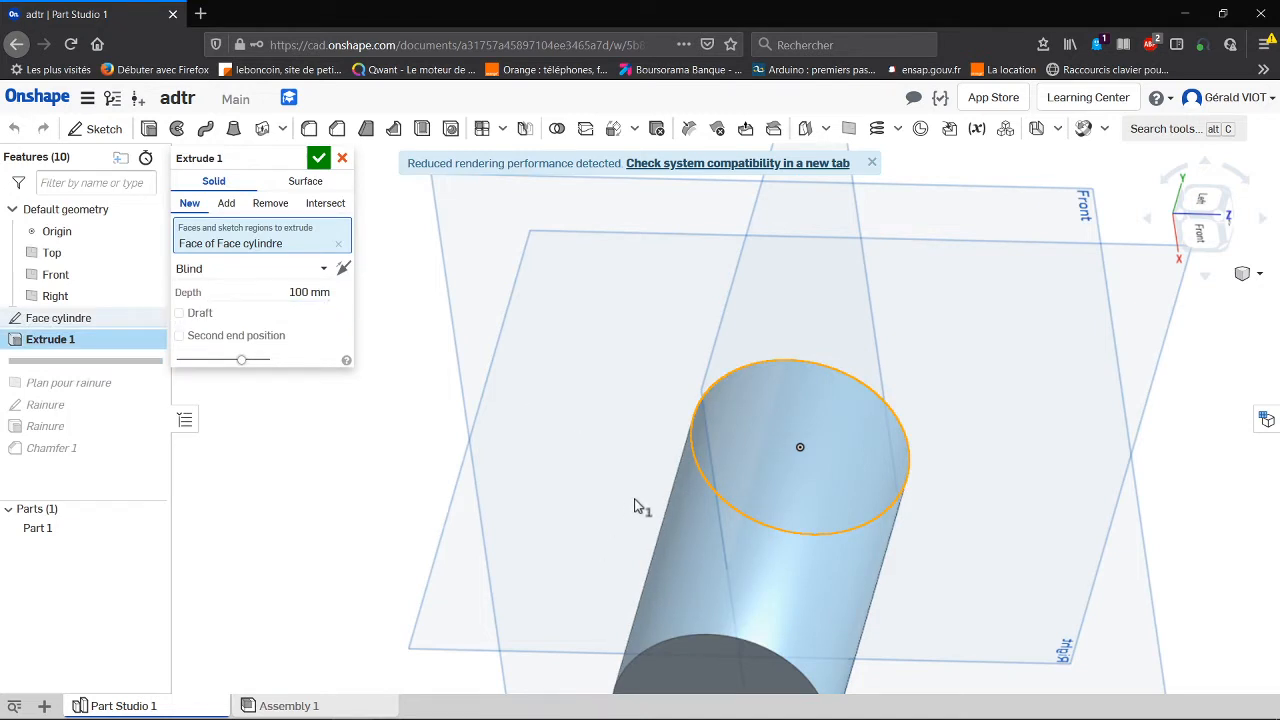
scroll(634, 505, down, 5)
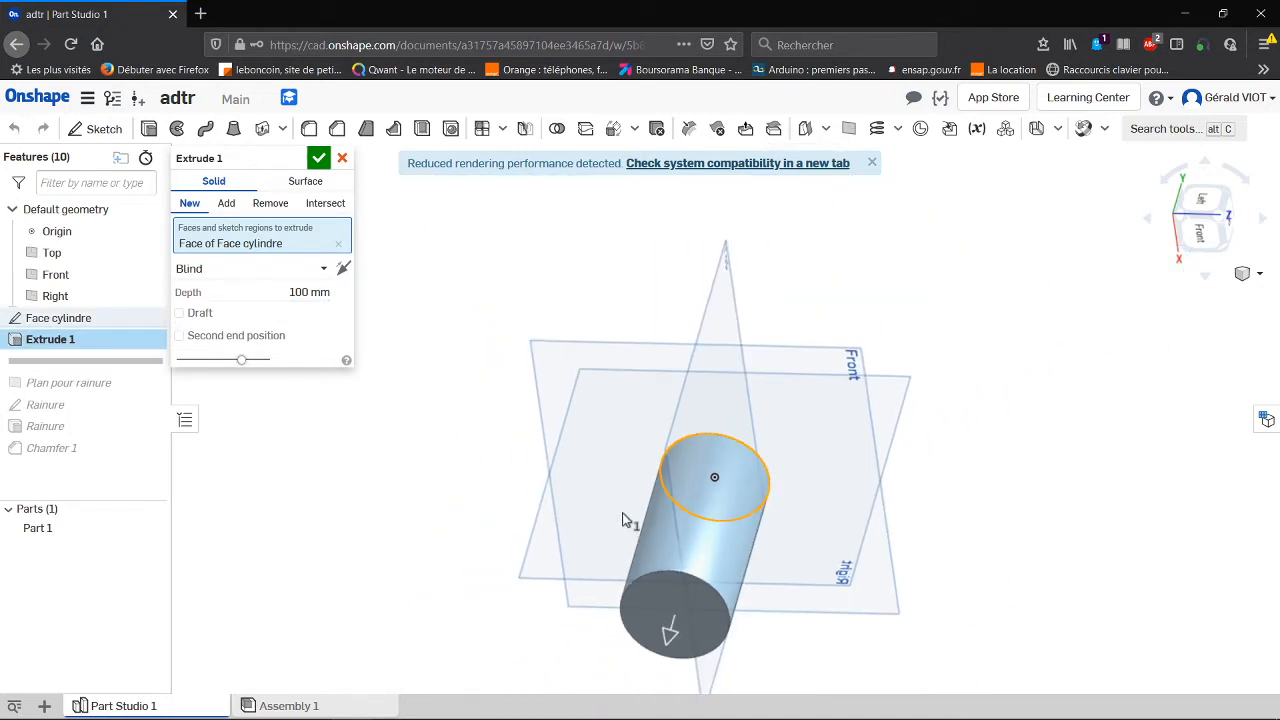
click(318, 158)
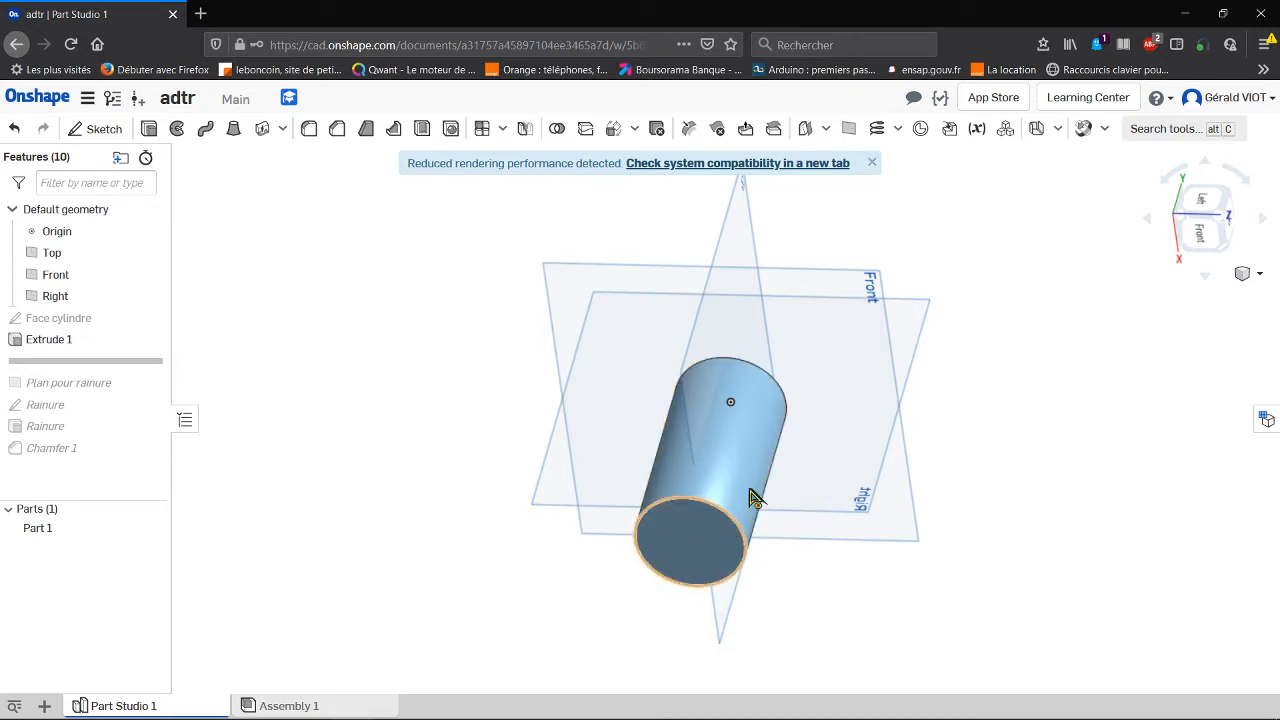
right_drag(870, 467, 903, 443)
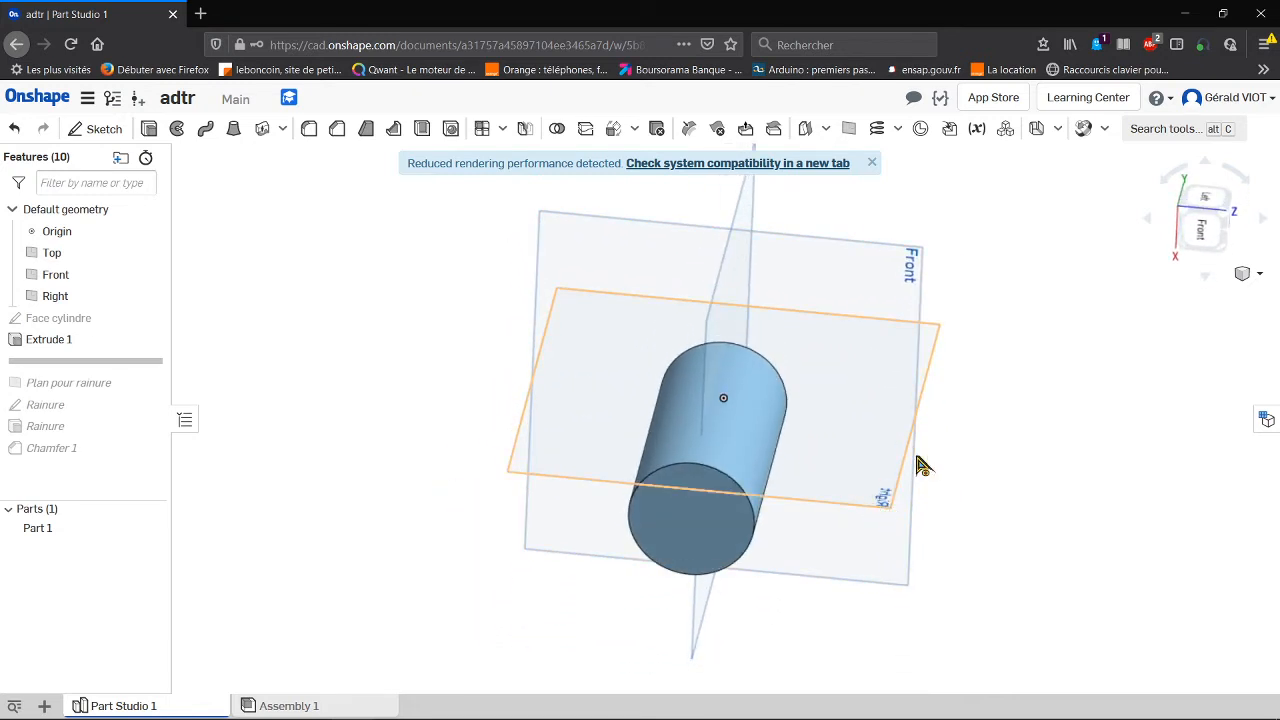
right_drag(757, 556, 707, 458)
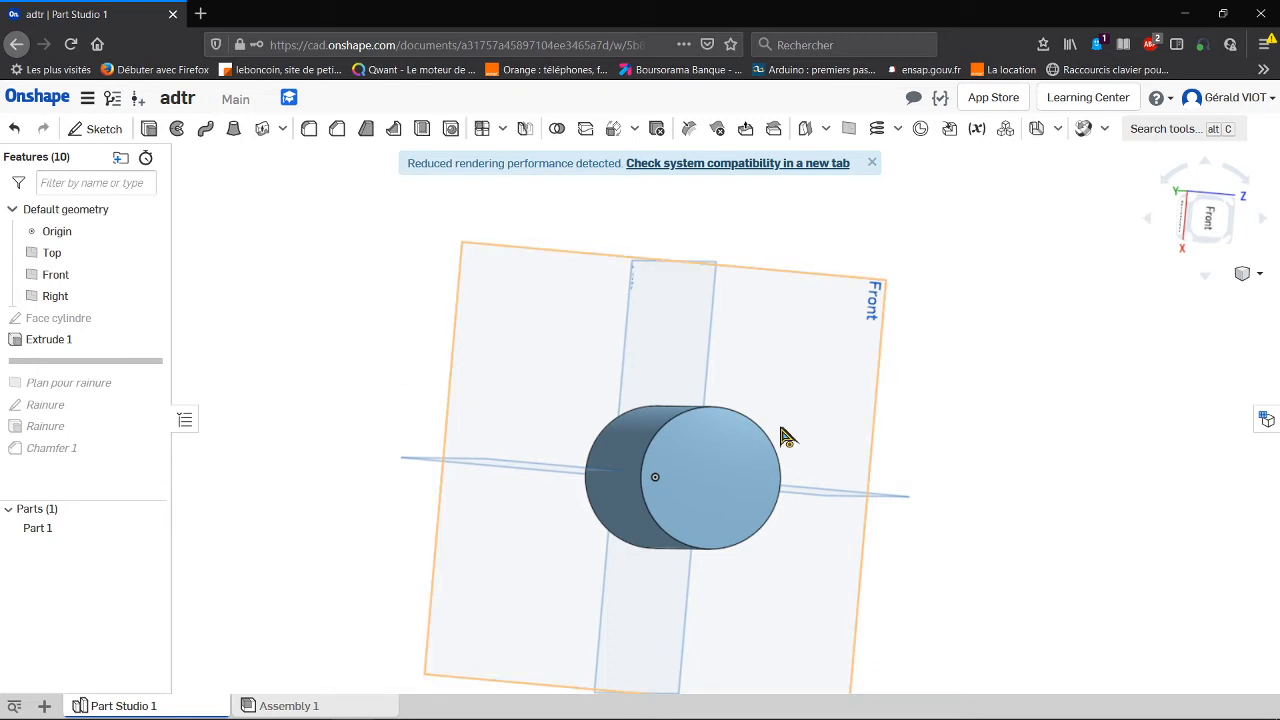
right_drag(760, 314, 753, 338)
middle_drag(750, 331, 770, 313)
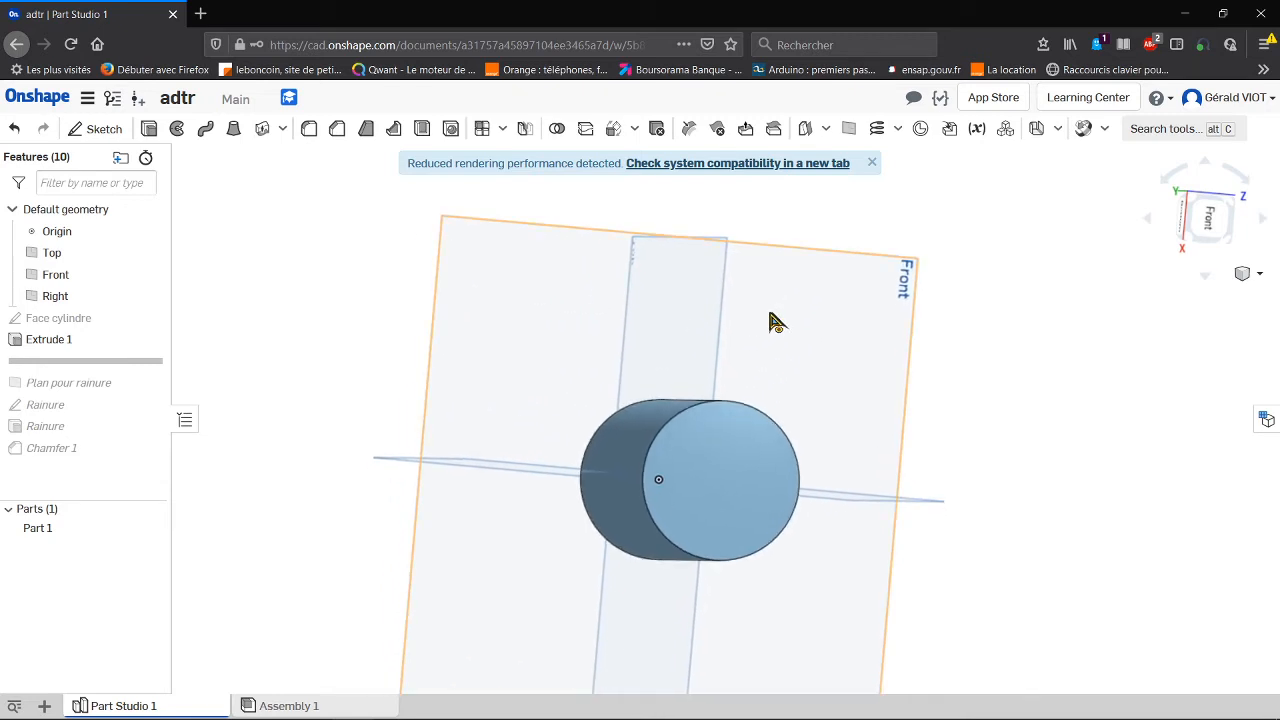
right_click(778, 322)
key(Escape)
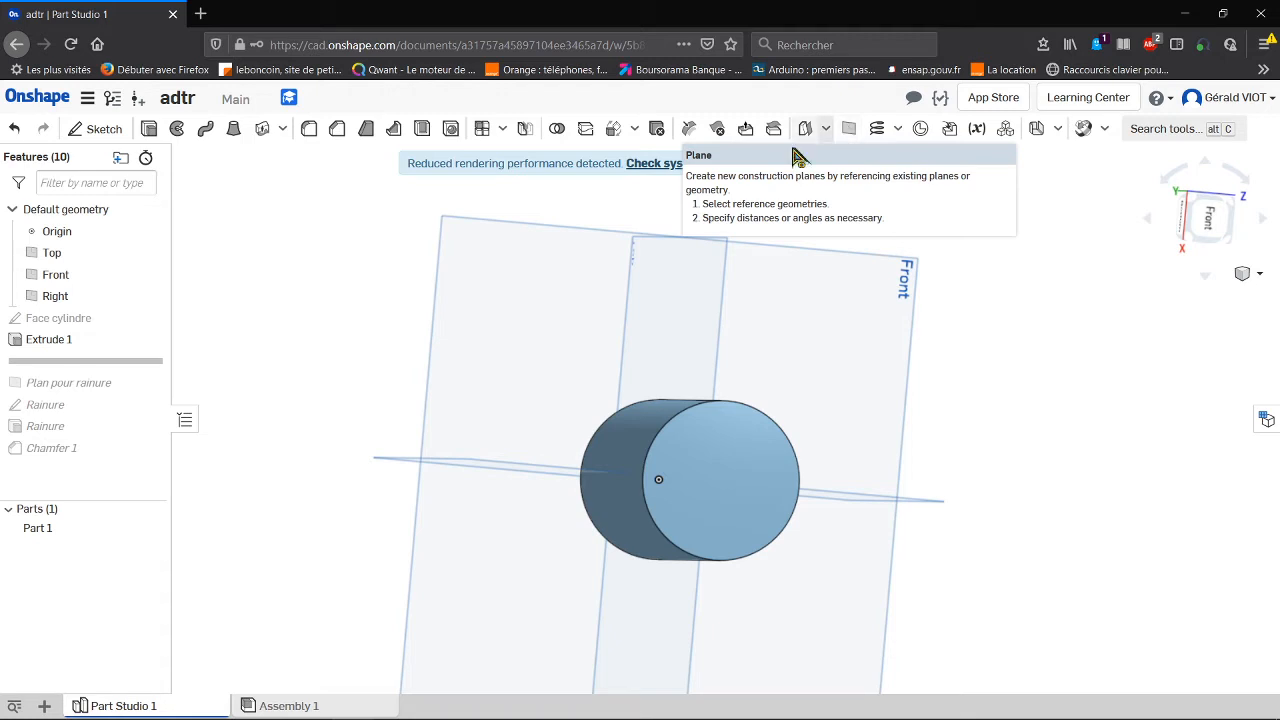
- Roll the feature history forward past Plan pour rainure and review its reference plane, offset distance and available plane types
mouse_move(136, 363)
mouse_down()
mouse_move(149, 397)
mouse_move(125, 382)
mouse_up()
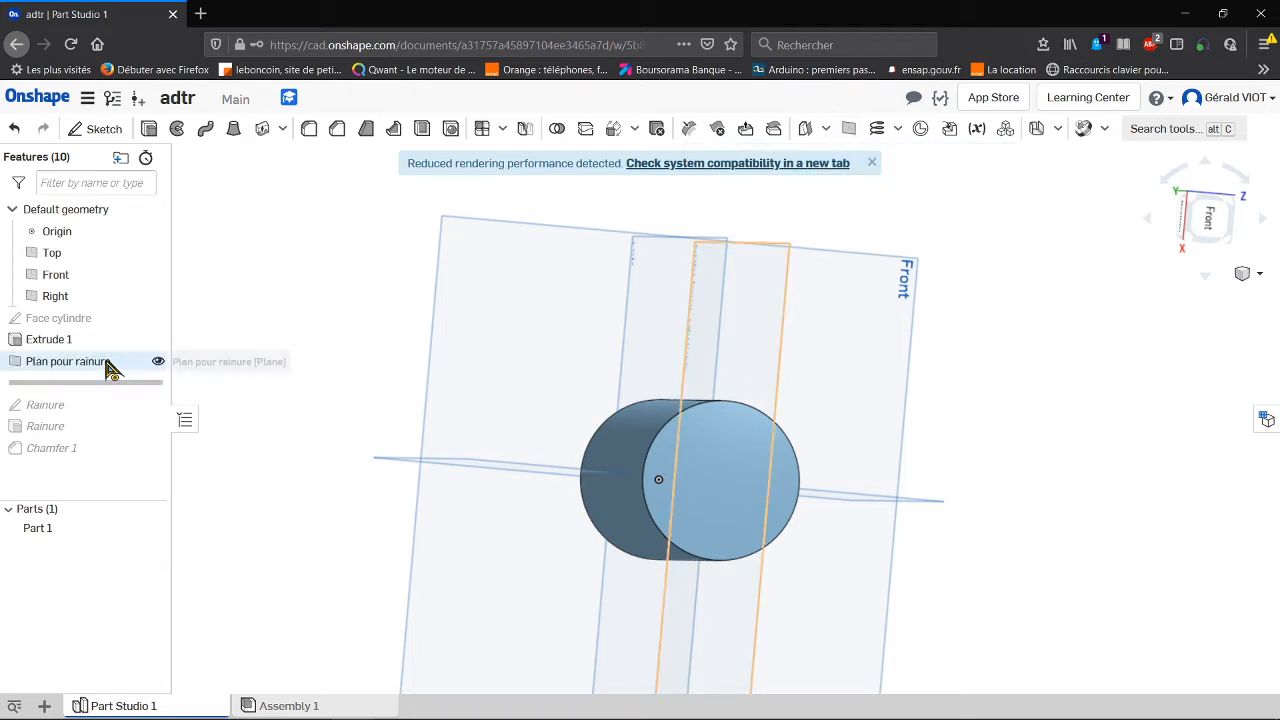
right_click(108, 363)
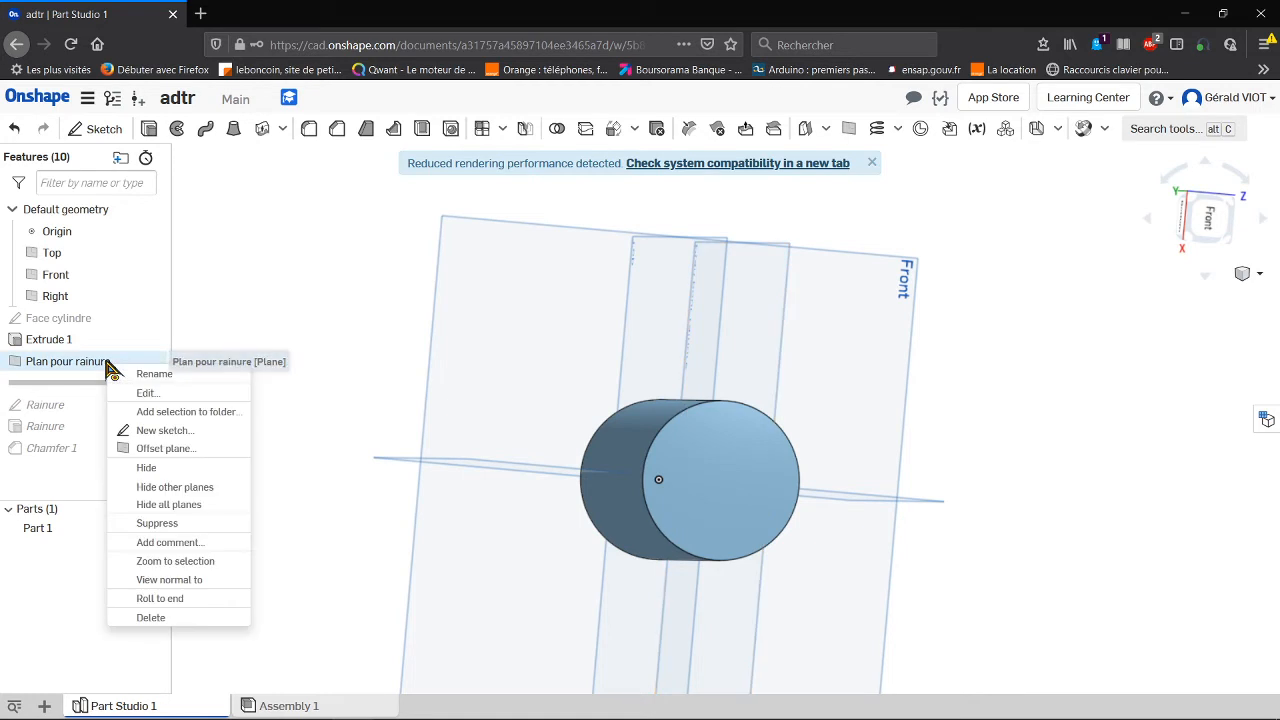
click(146, 394)
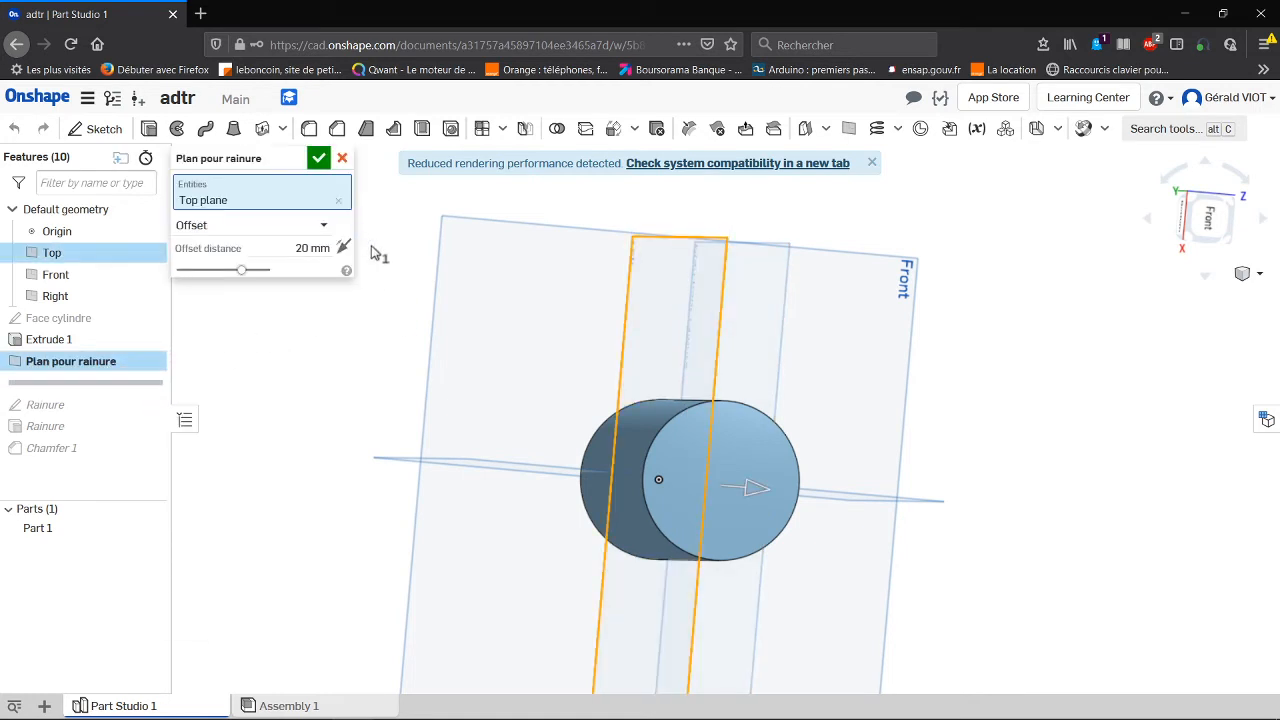
right_drag(507, 272, 483, 301)
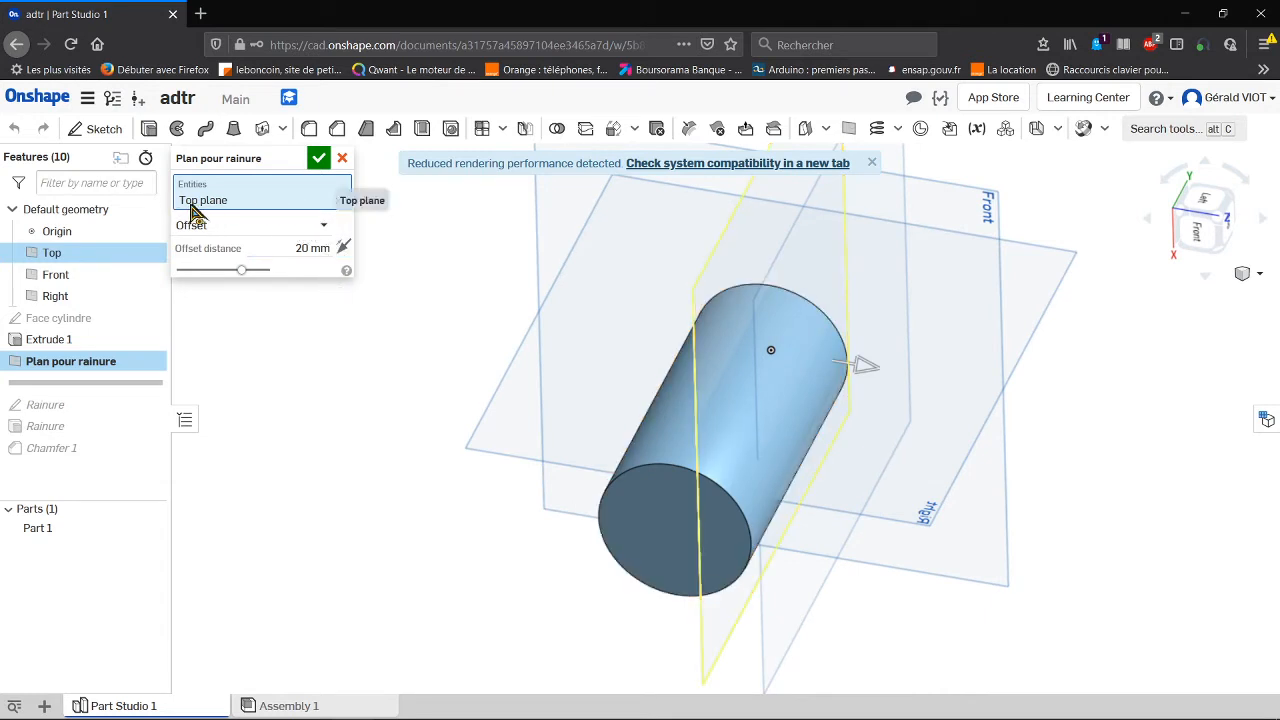
click(326, 229)
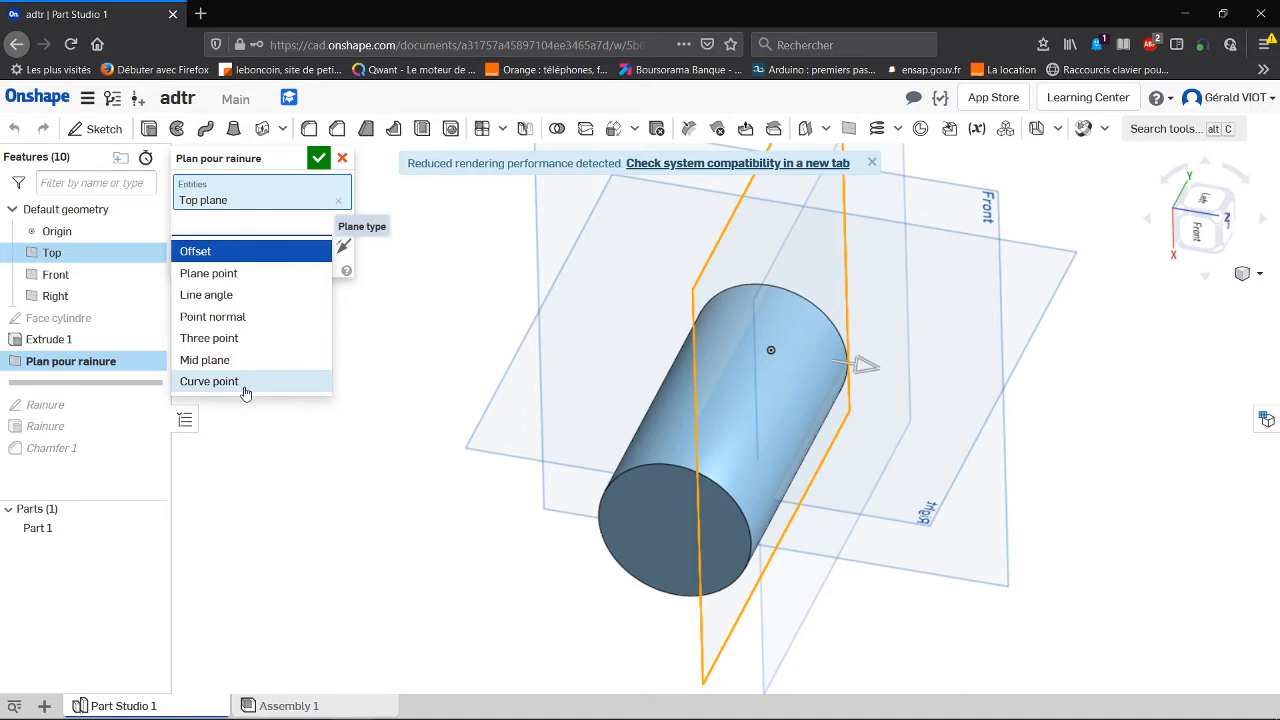
click(320, 160)
click(320, 160)
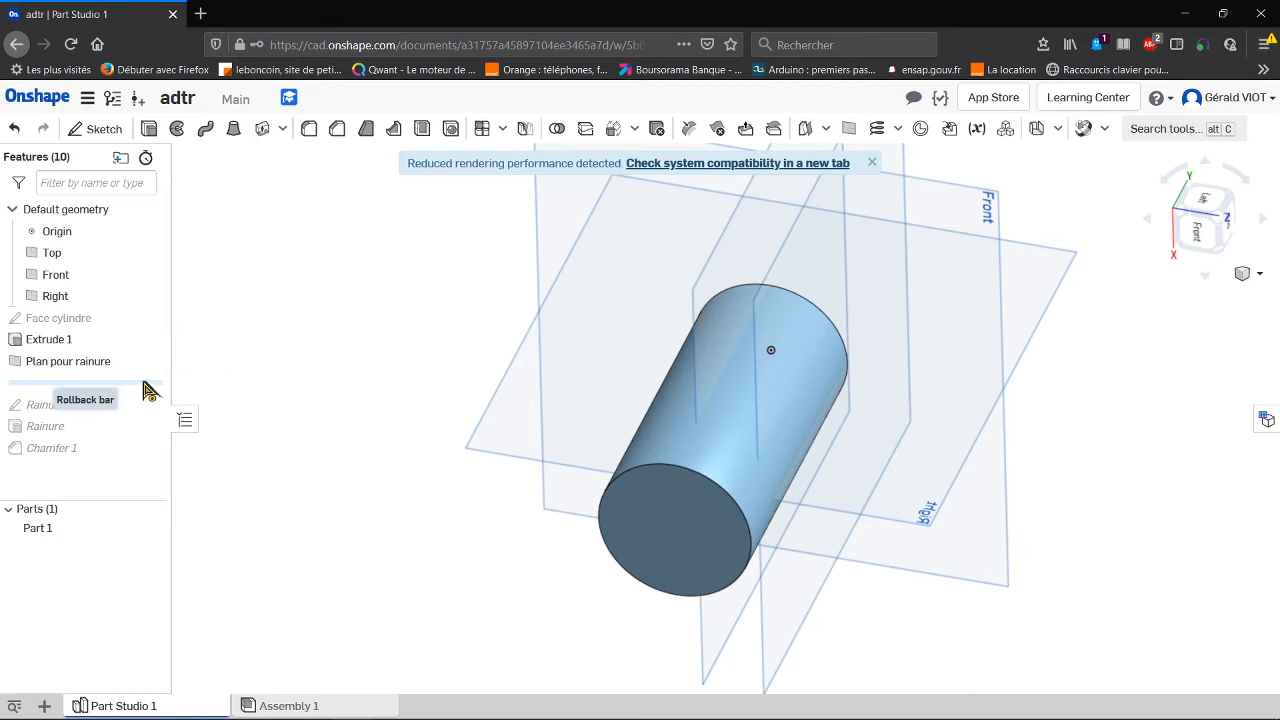
- Roll the feature history forward past the Rainure sketch and open that sketch for editing, viewed square to its plane
drag(146, 389, 137, 408)
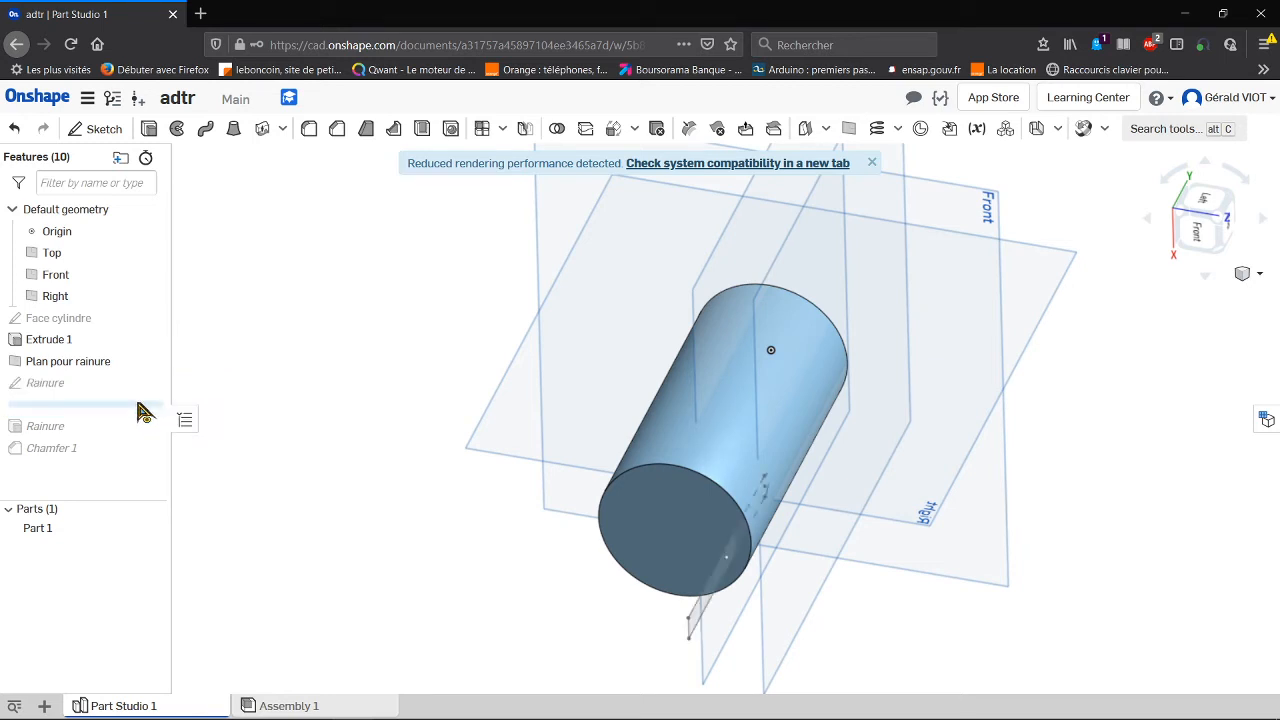
right_click(57, 384)
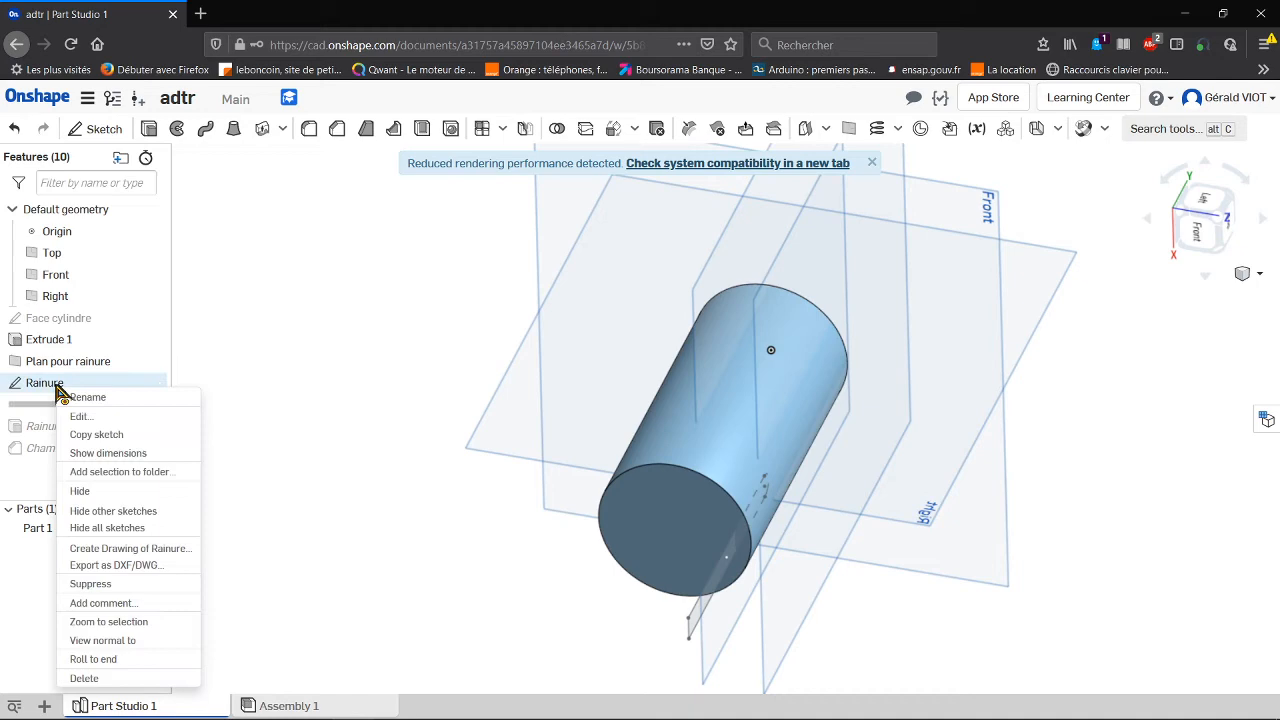
click(93, 420)
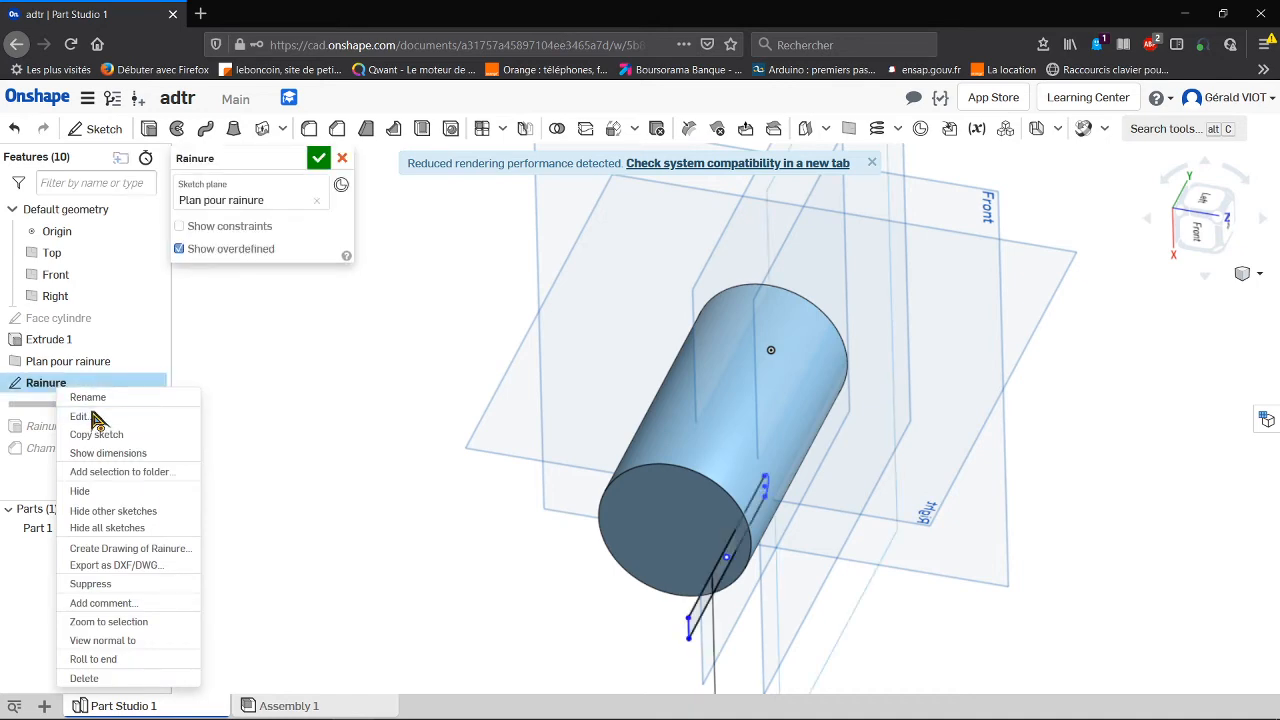
right_click(562, 490)
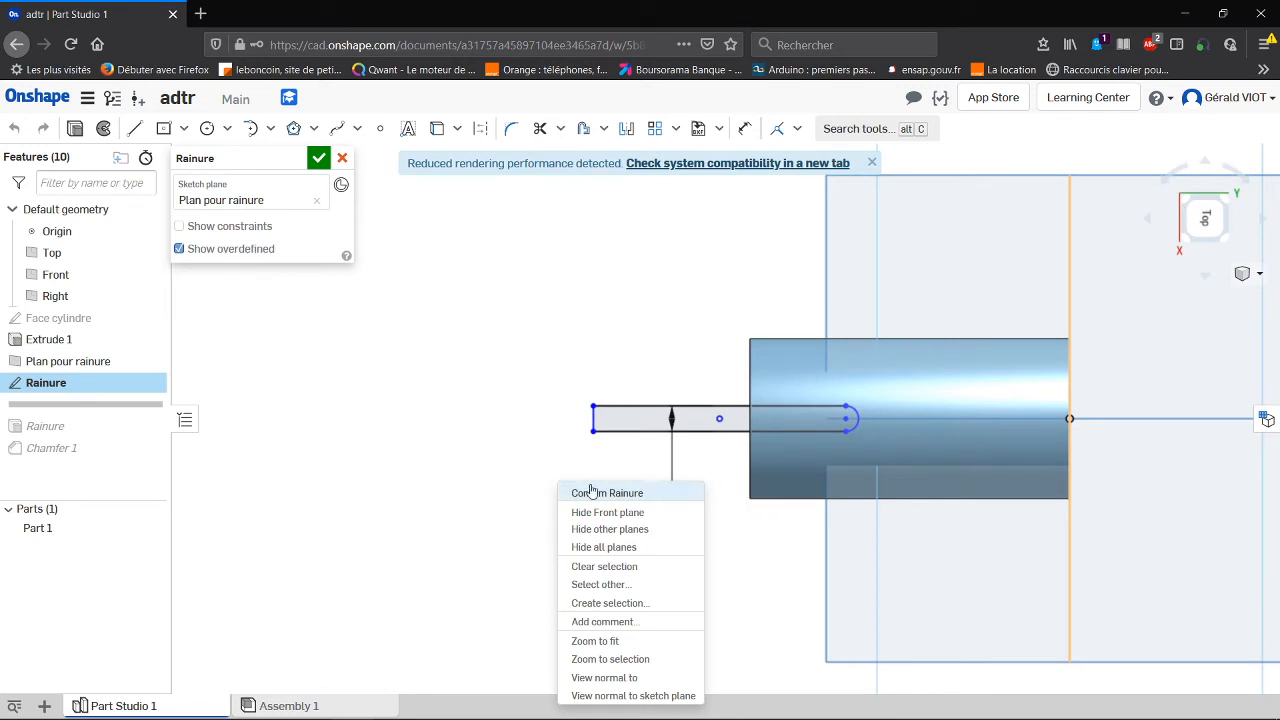
click(495, 466)
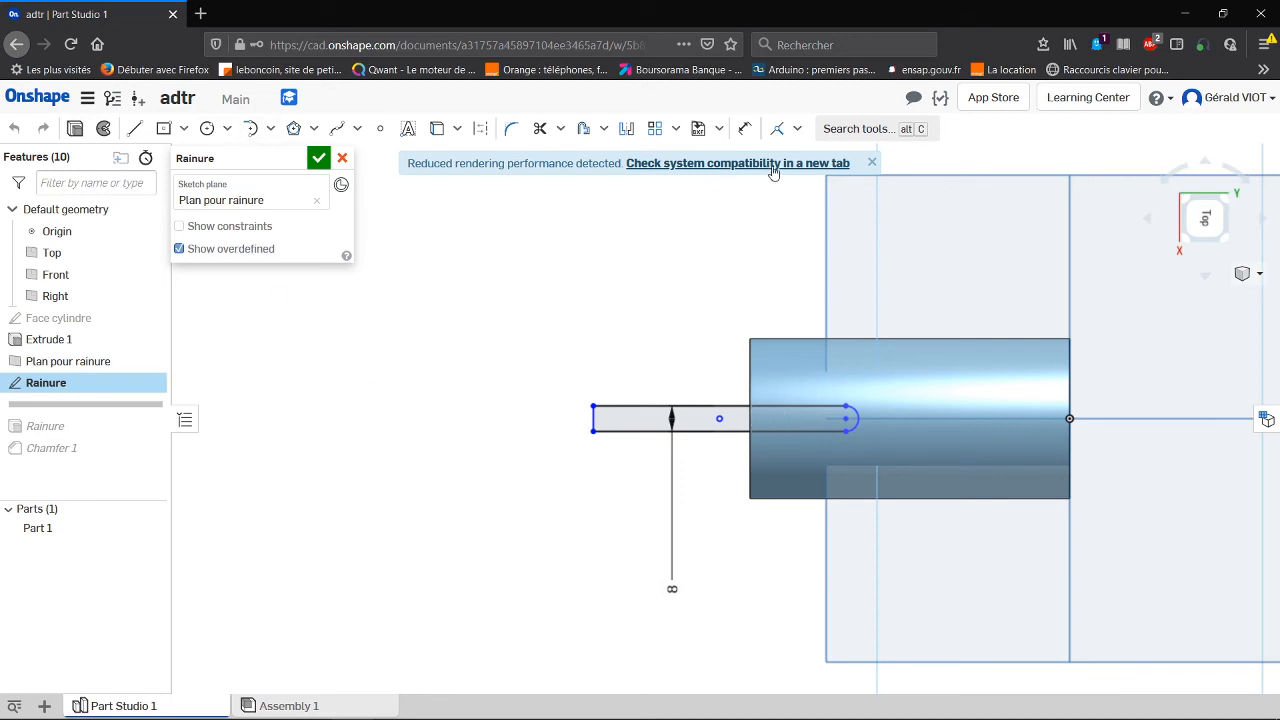
- Dimension the groove at 30 mm from the cylinder's end edge to the start of its rounded end, and accept the sketch
click(745, 128)
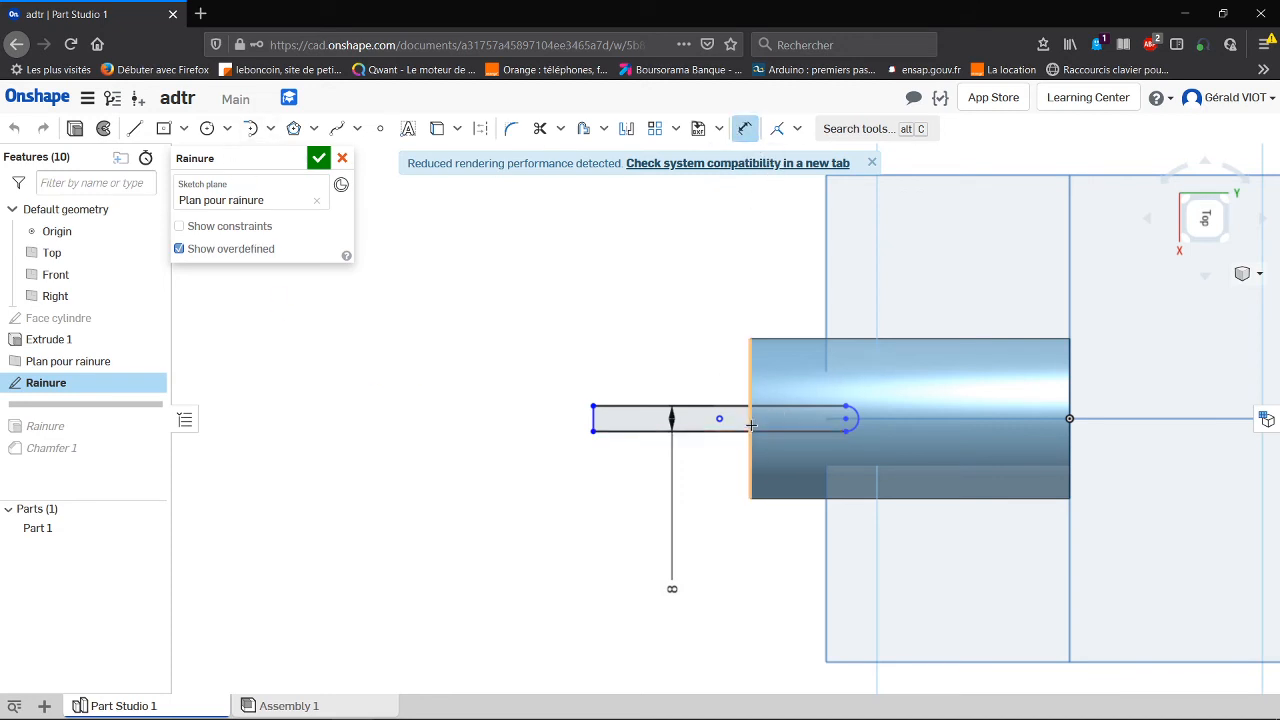
click(843, 410)
click(788, 318)
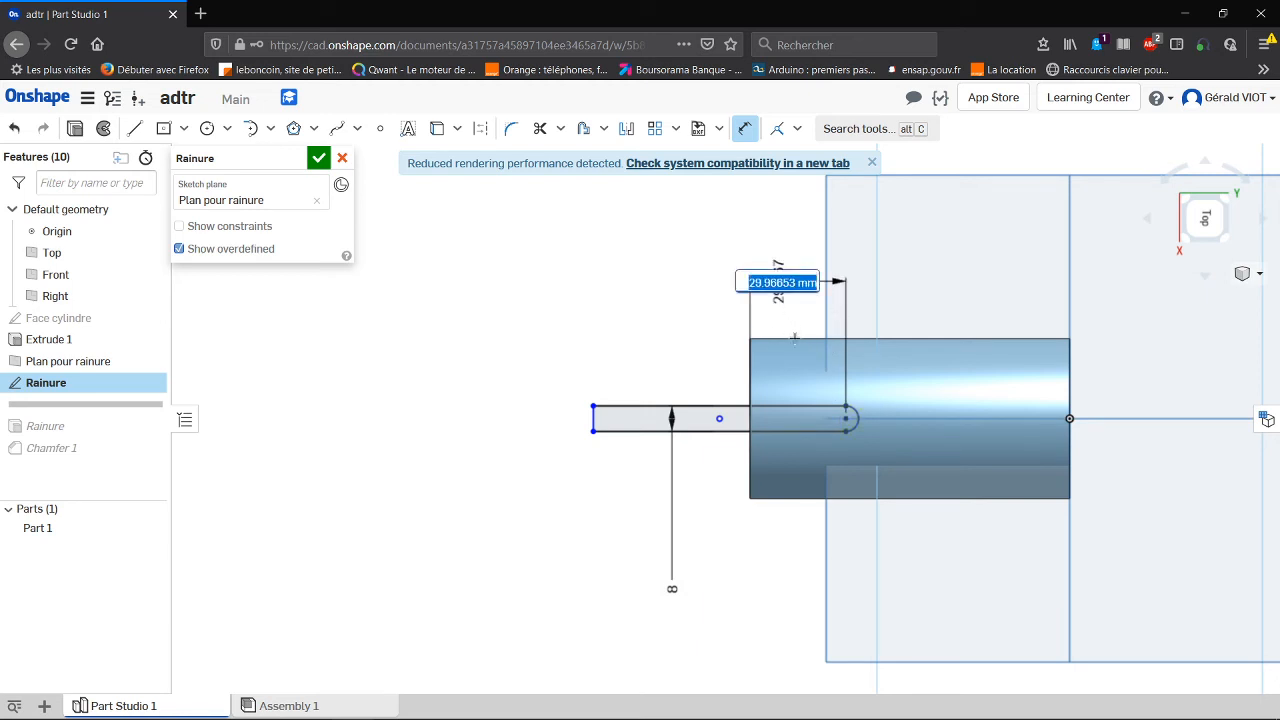
text(30)
key(Return)
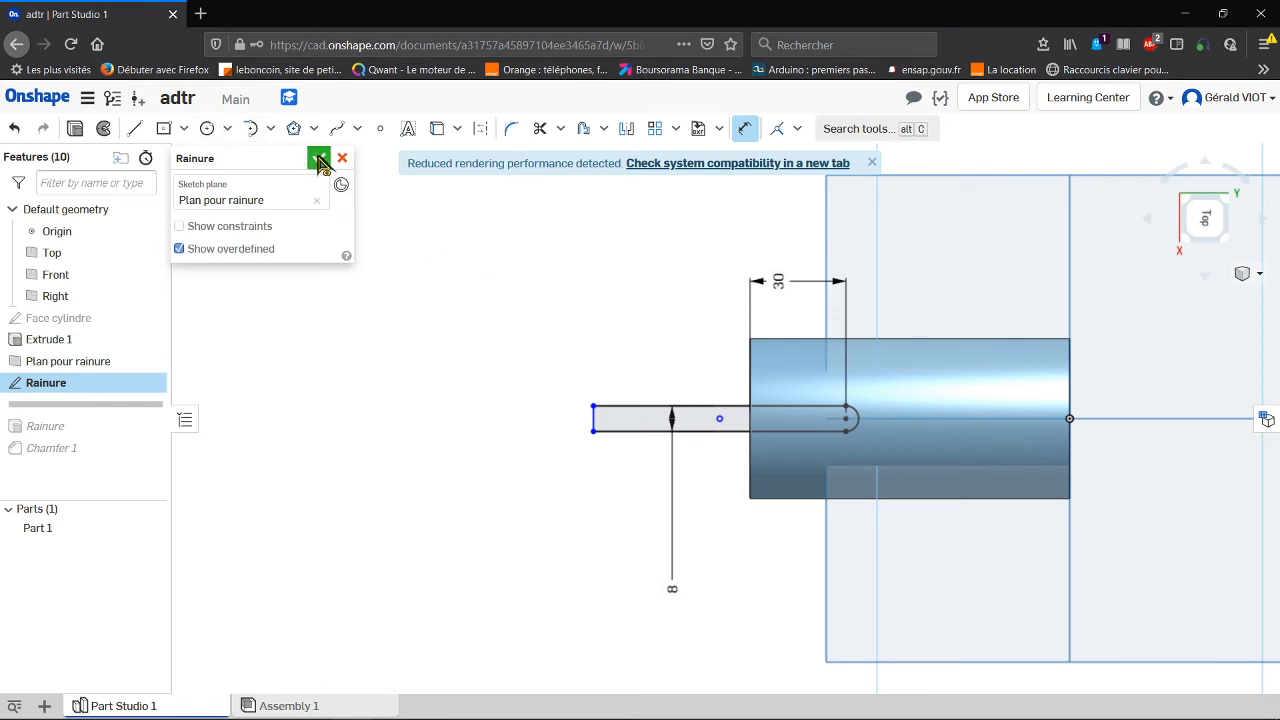
click(318, 160)
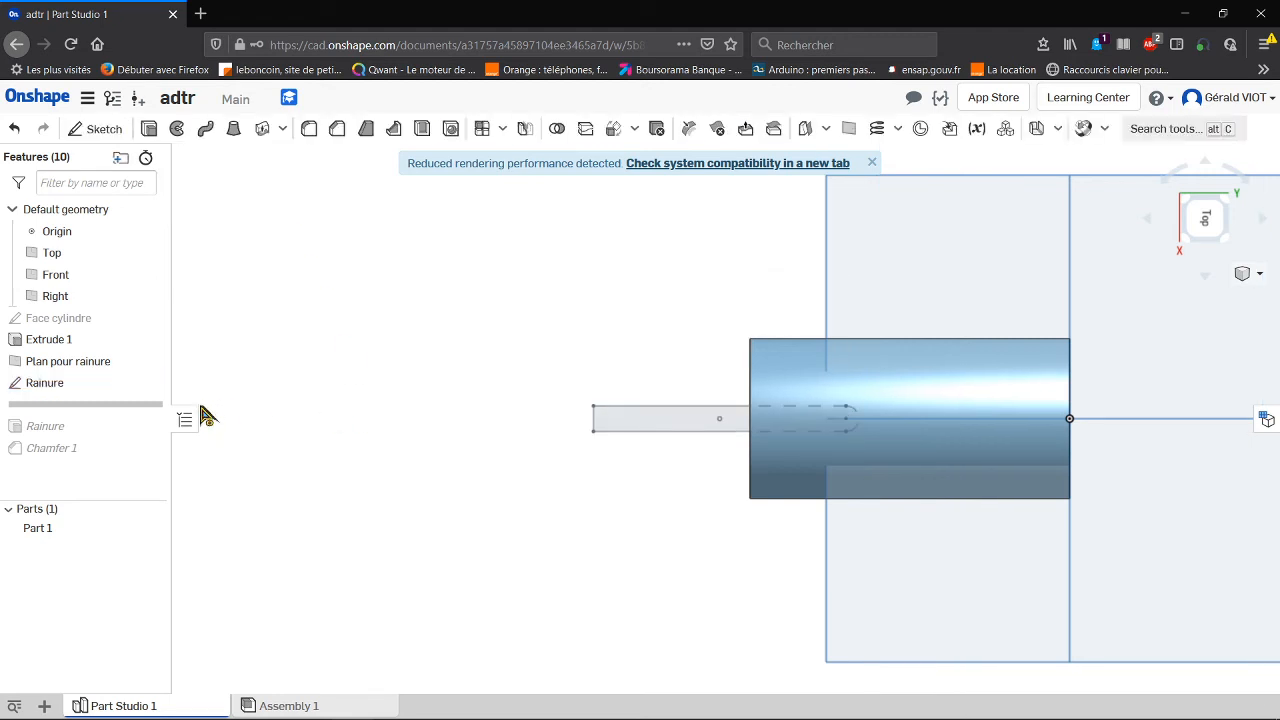
- Roll the feature history forward past the Rainure extrusion and review its Remove operation, end types and target face
drag(123, 410, 134, 443)
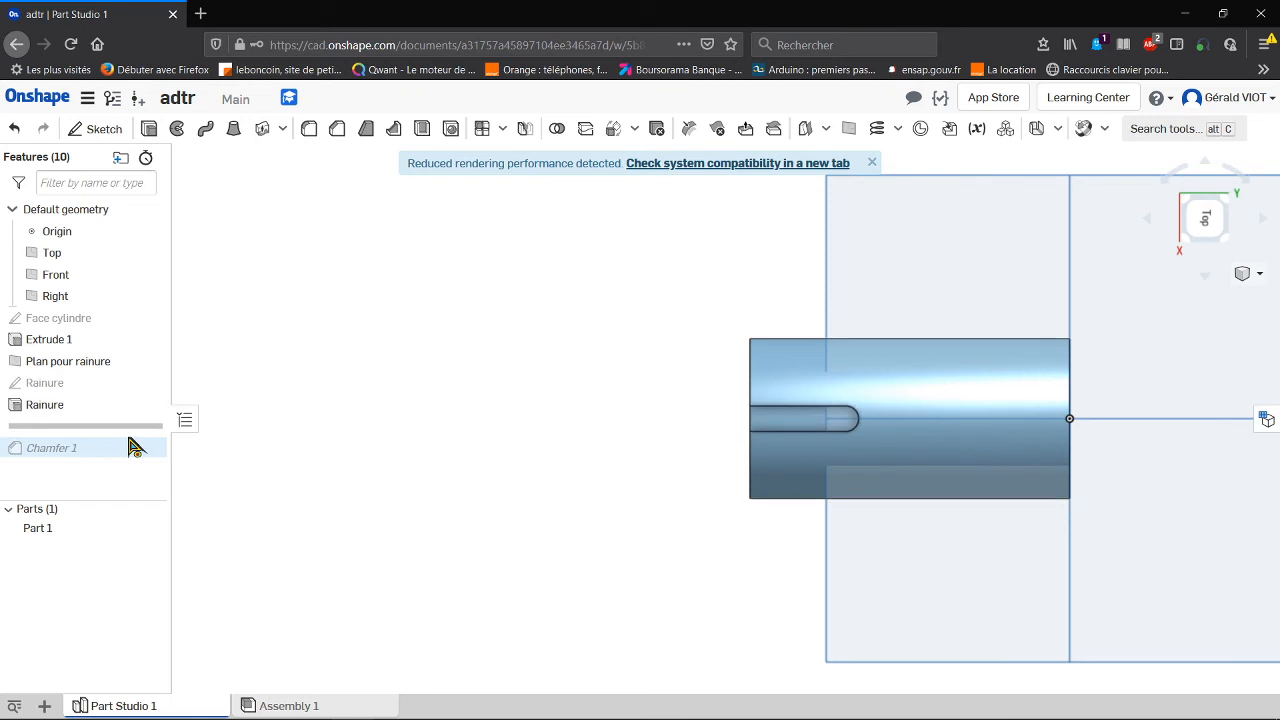
scroll(465, 358, up, 1)
right_drag(462, 351, 490, 361)
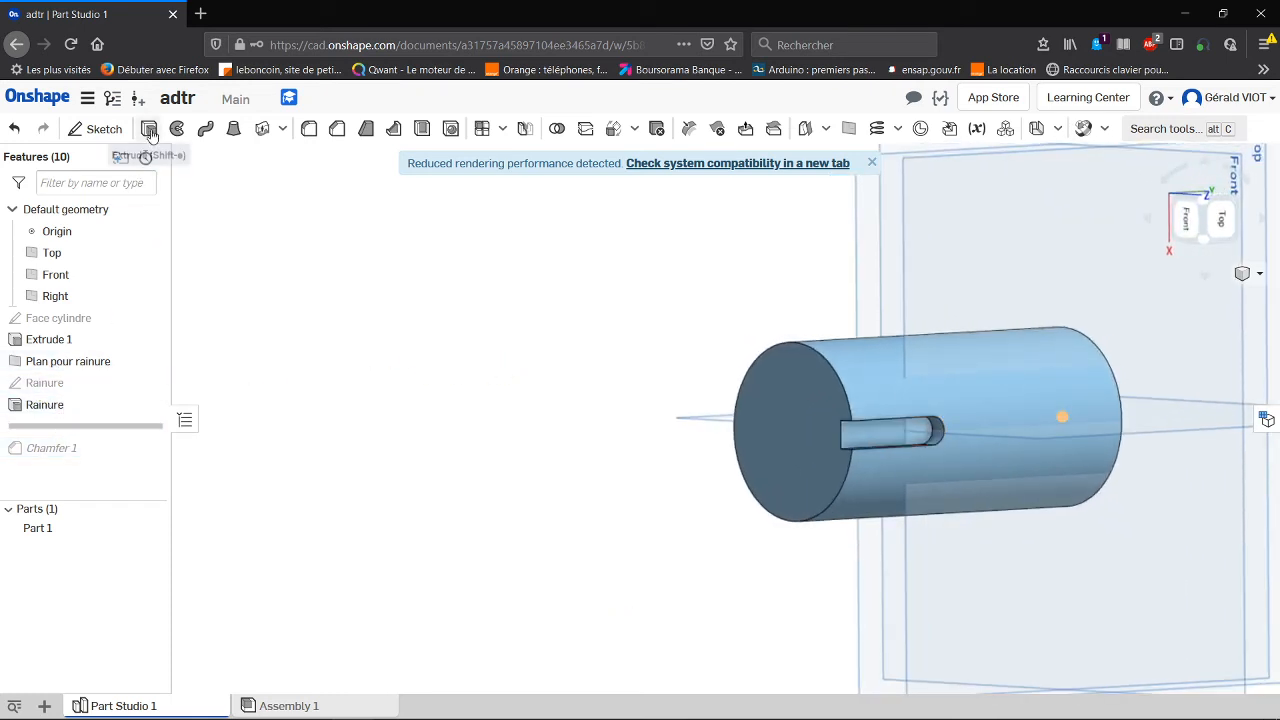
right_click(57, 408)
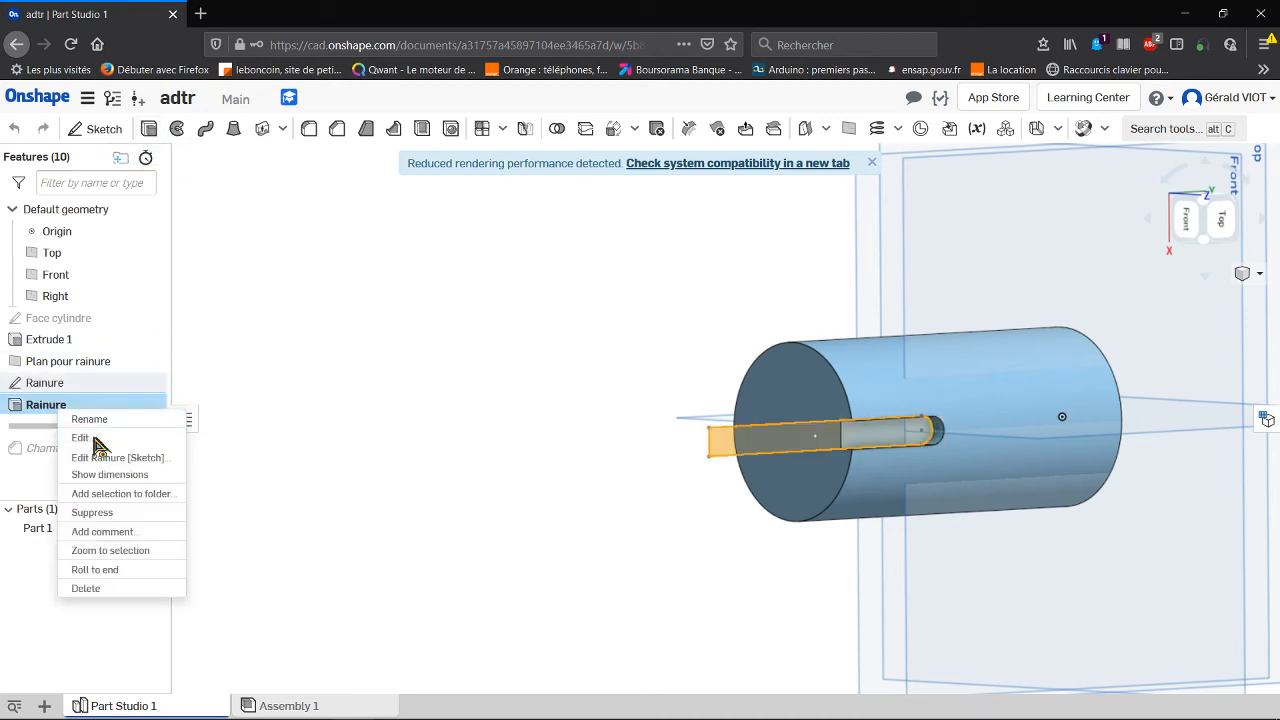
click(94, 440)
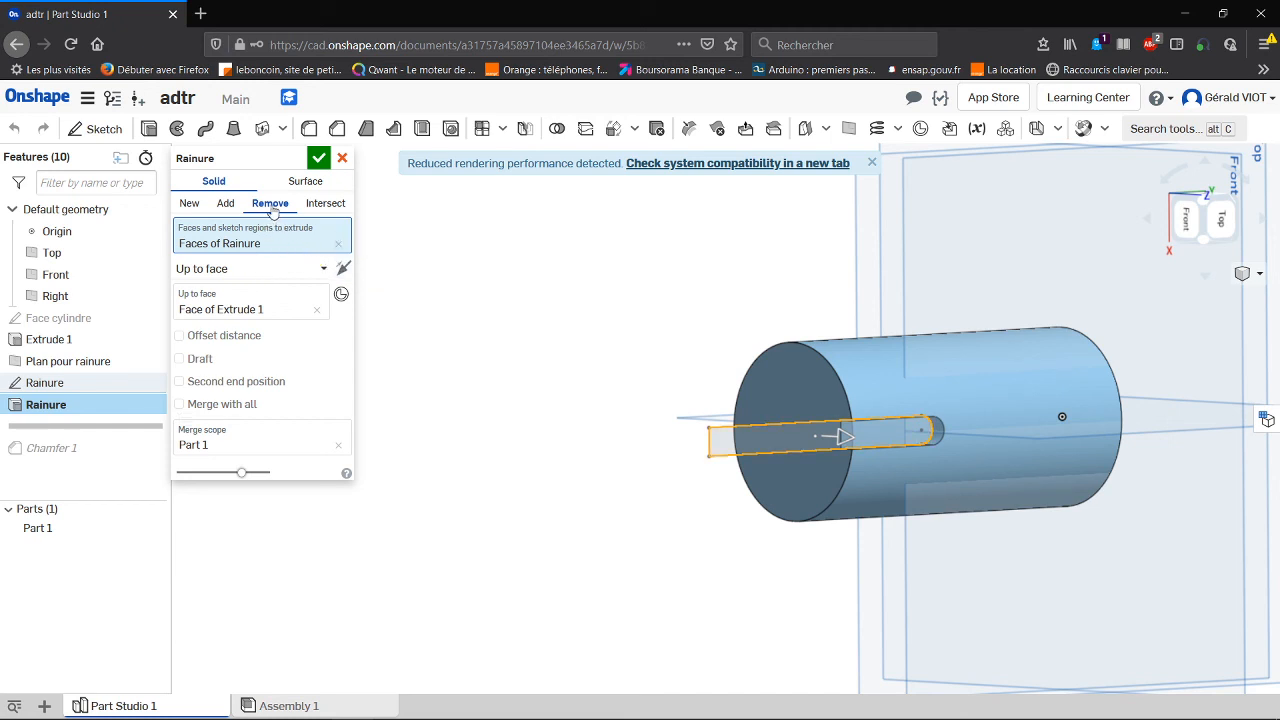
click(326, 272)
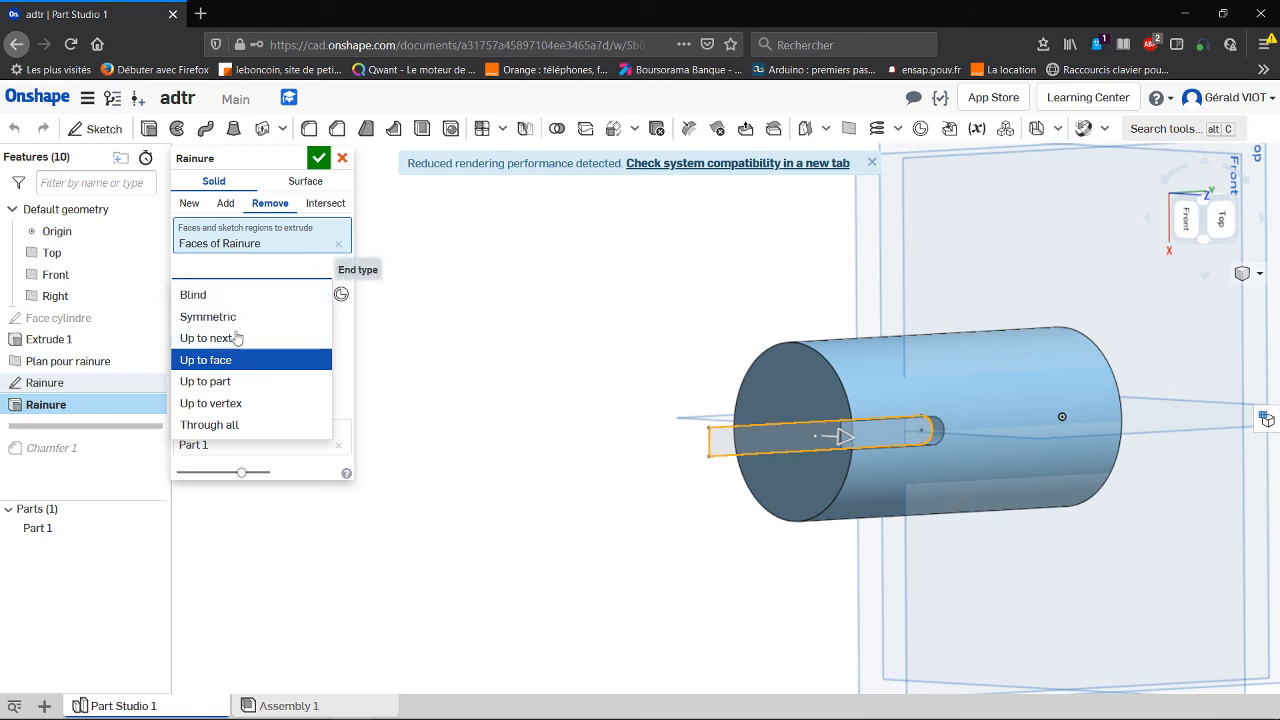
click(507, 318)
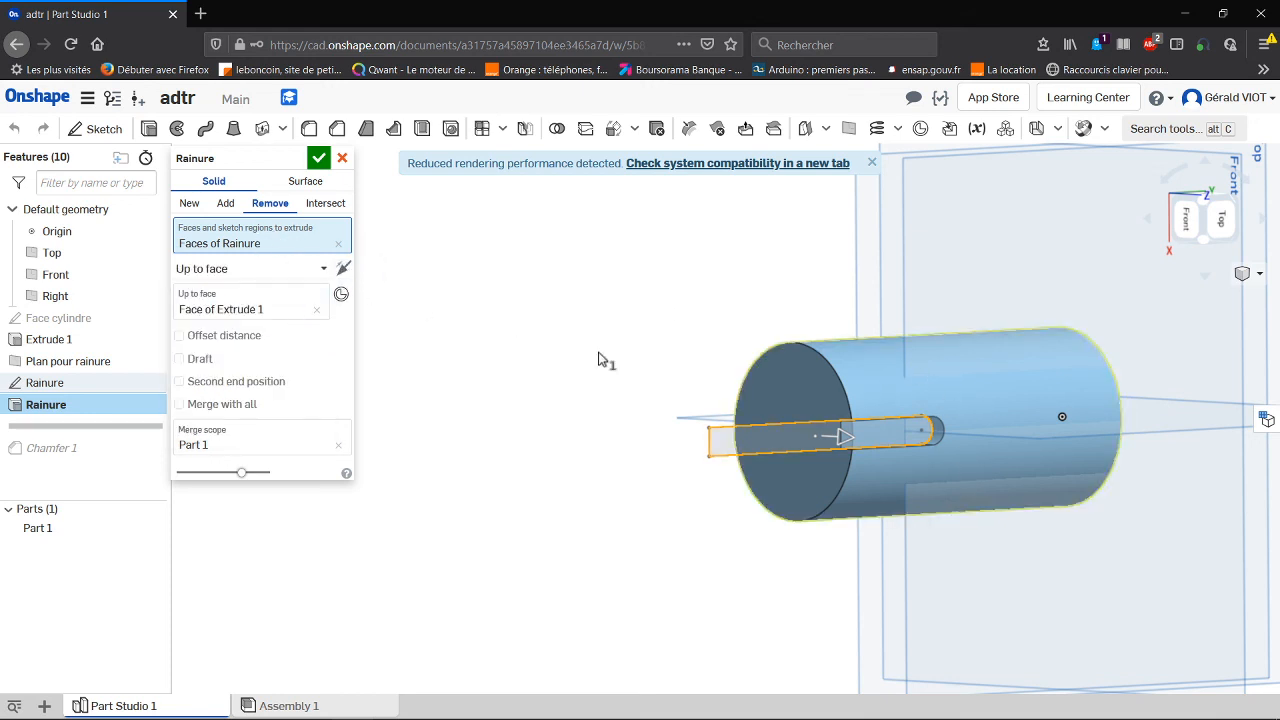
click(318, 158)
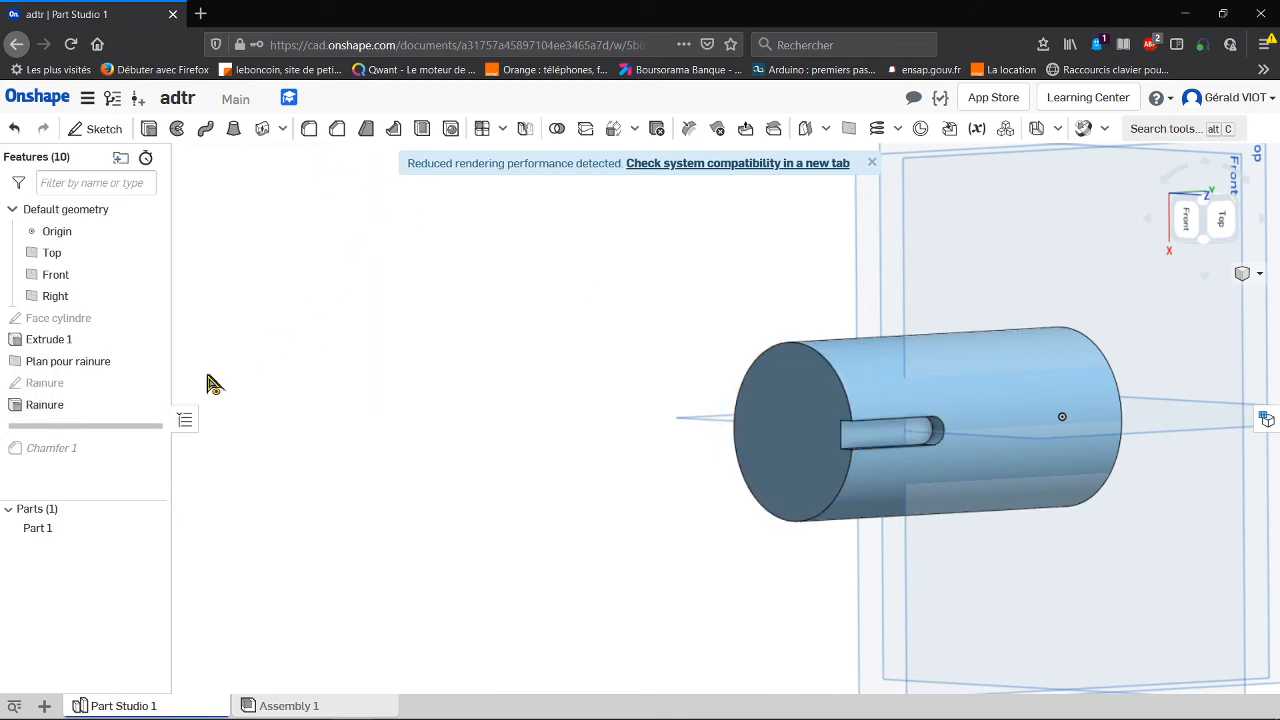
- Roll the feature history forward past Chamfer 1
drag(151, 429, 145, 476)
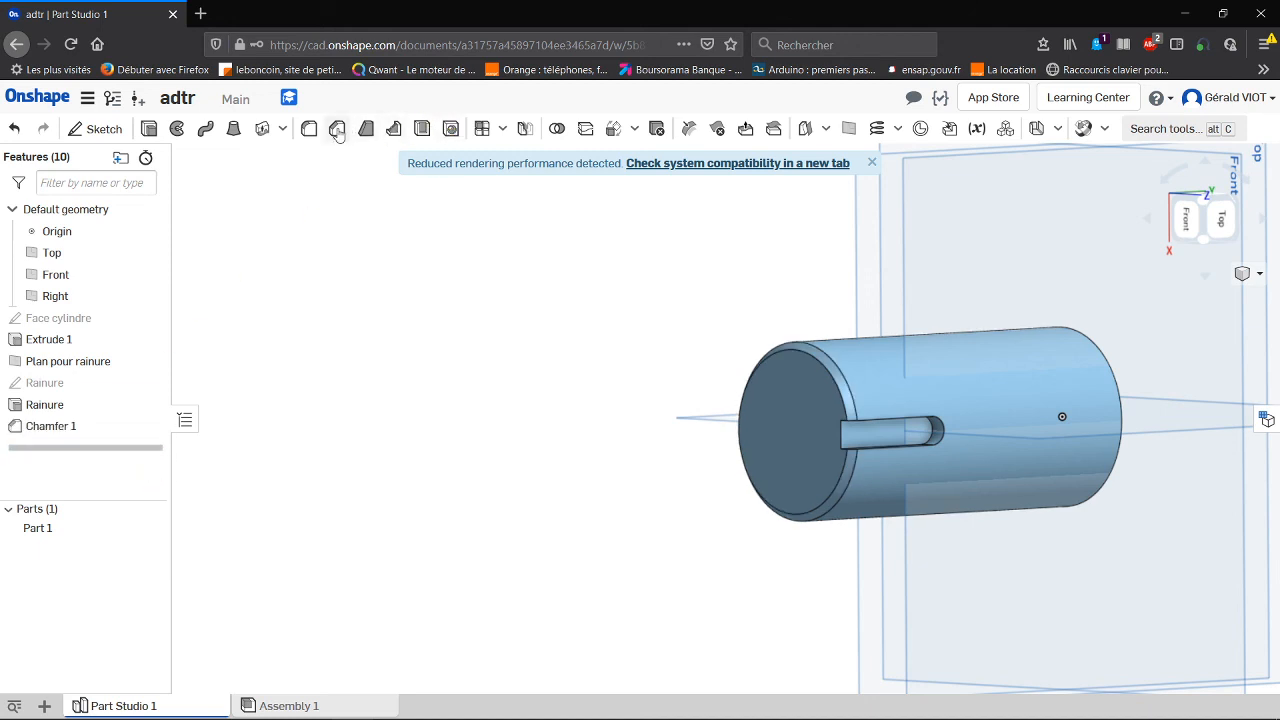